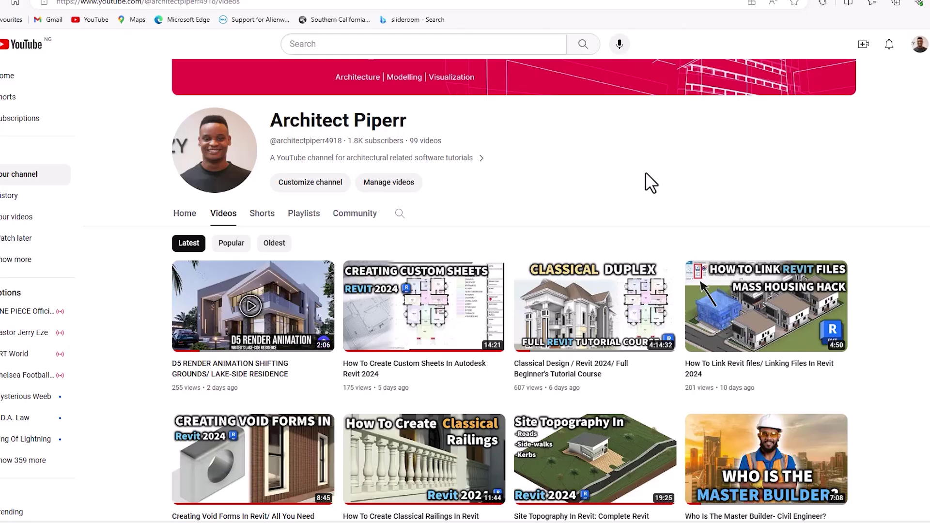
Step: Scroll down the channel's Videos list to older Revit, D5 Render and Lumion tutorials
scroll(650, 183, down, 8)
scroll(647, 177, down, 15)
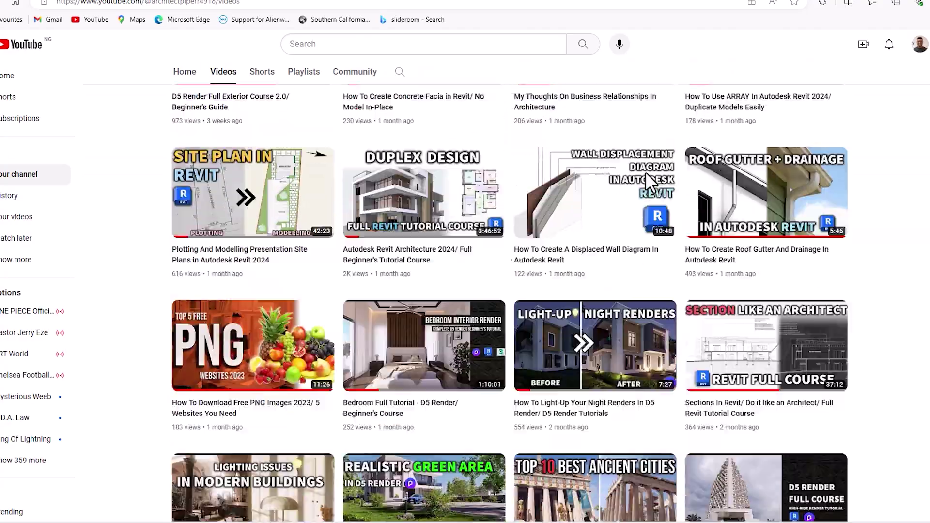
scroll(636, 225, down, 14)
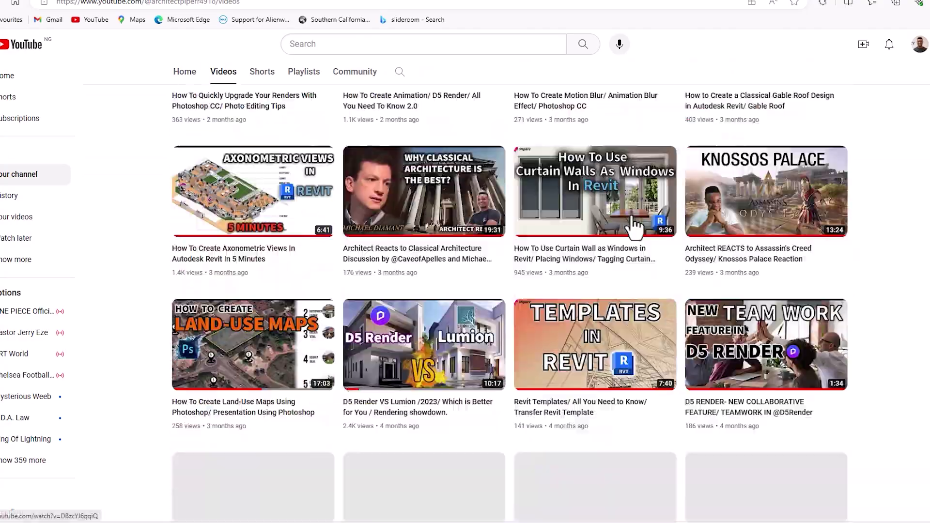
scroll(636, 225, down, 15)
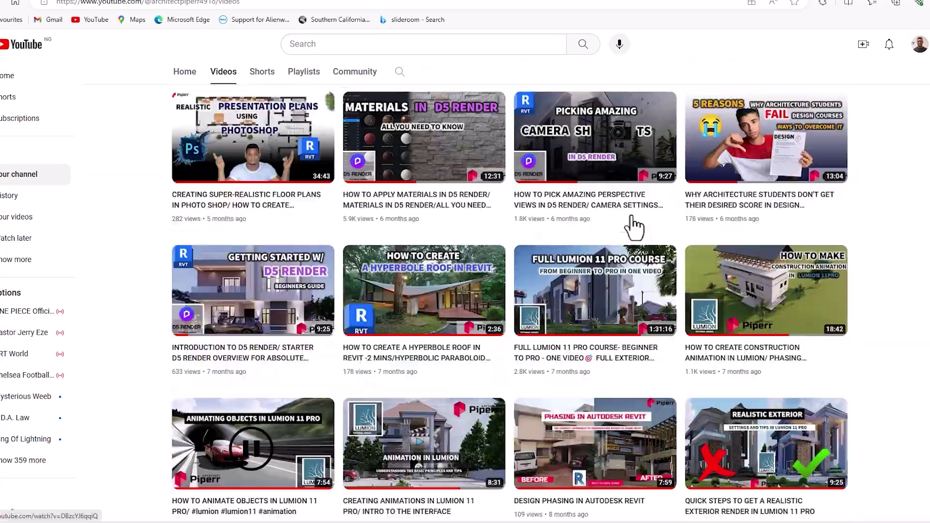
scroll(632, 227, down, 9)
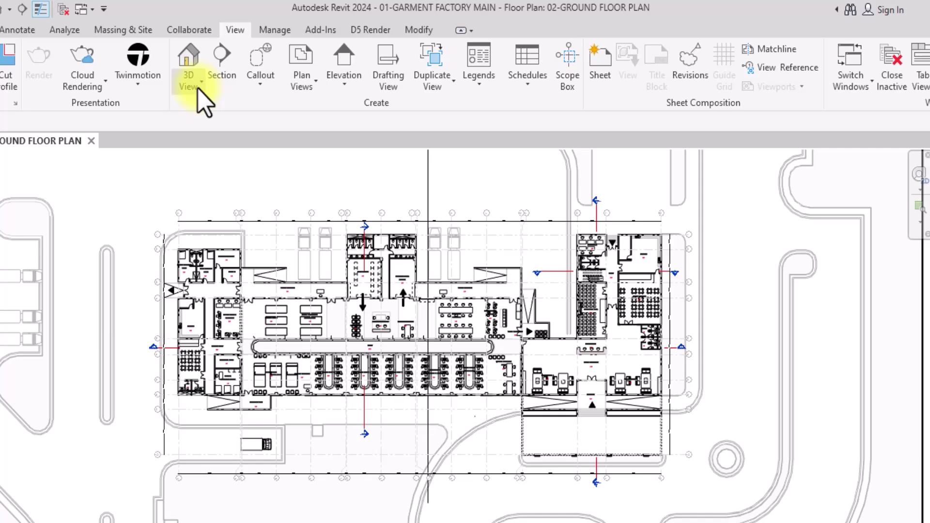
Step: Start a new Walkthrough from the View tab's 3D View dropdown on the ground floor plan
click(198, 89)
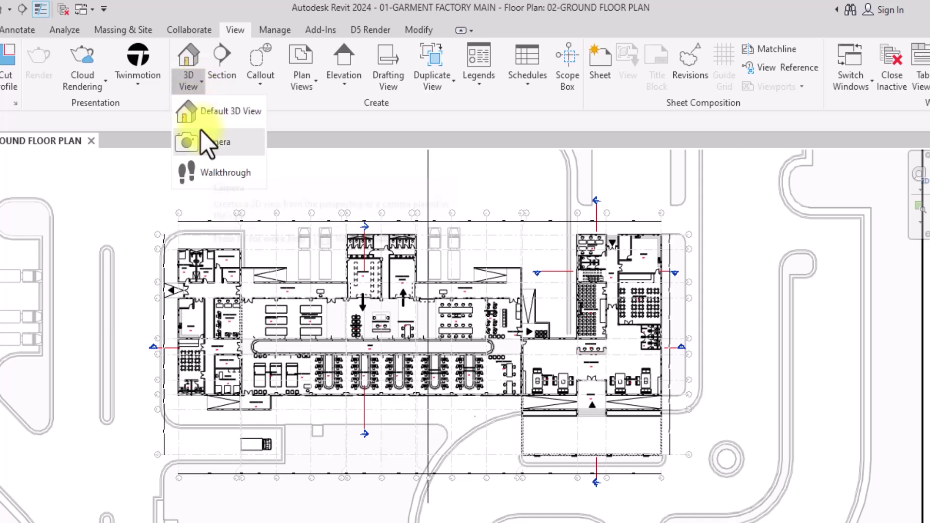
click(208, 174)
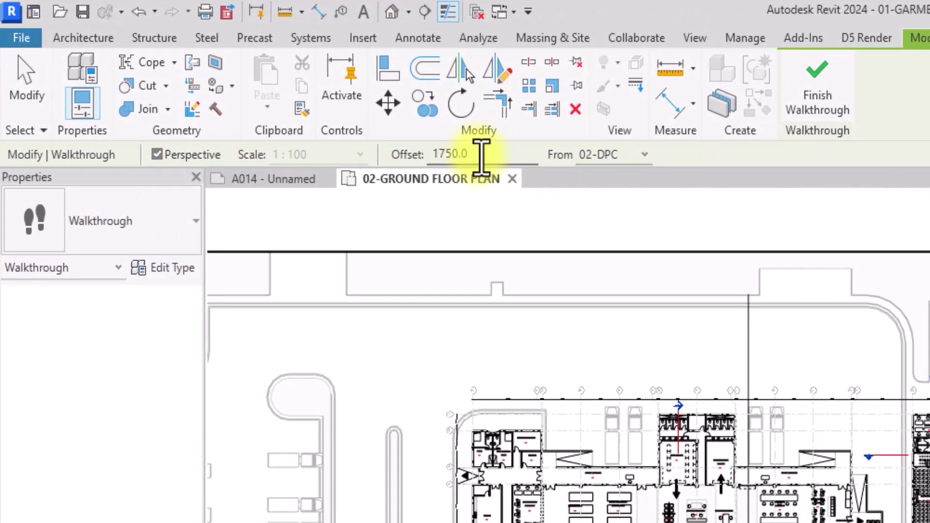
Step: Set the walkthrough camera offset to 1200
drag(482, 158, 392, 151)
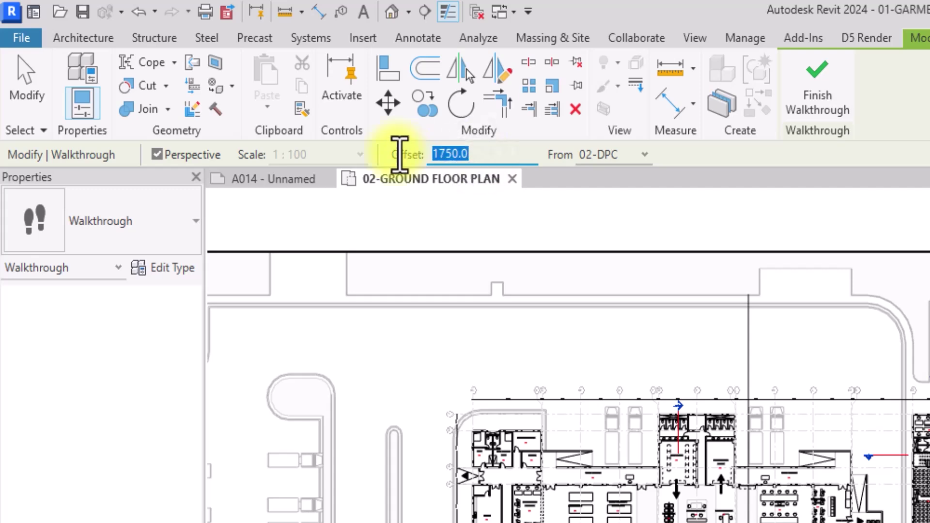
text(1200)
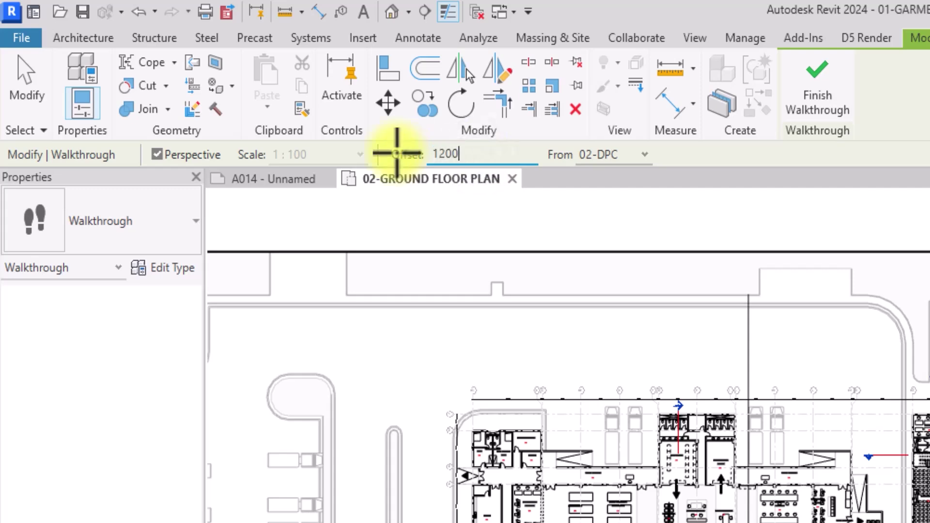
key(Return)
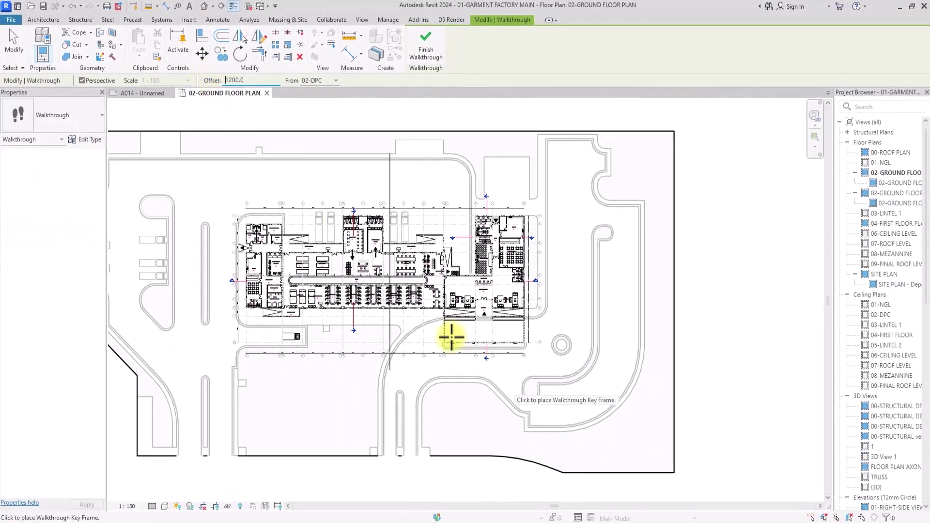
Step: Place path key points up the south-east road toward the circular island
click(507, 396)
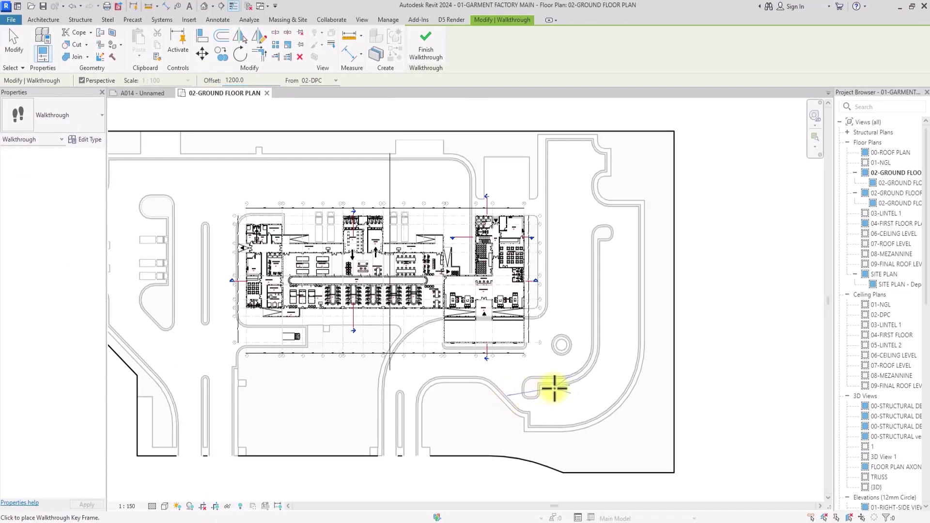
click(554, 387)
click(576, 339)
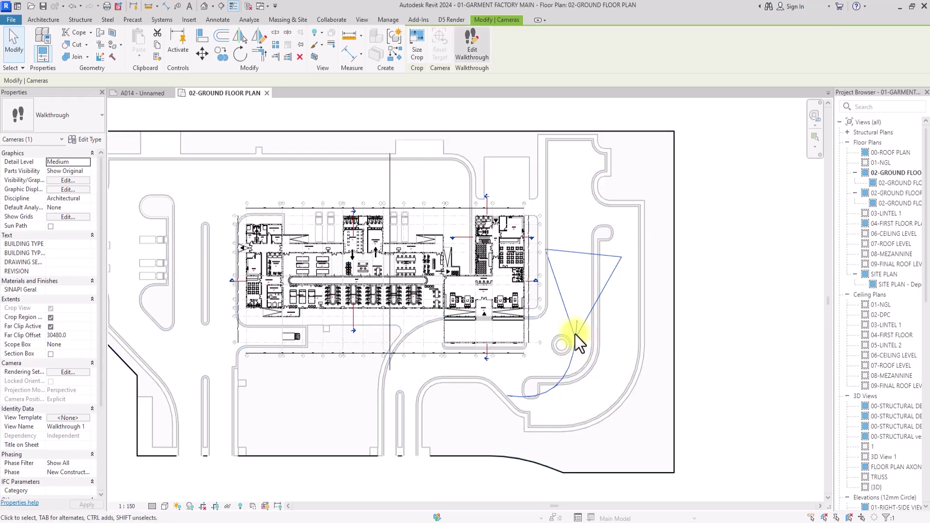
Step: Open the finished 300-frame Walkthrough 1 for editing
click(476, 51)
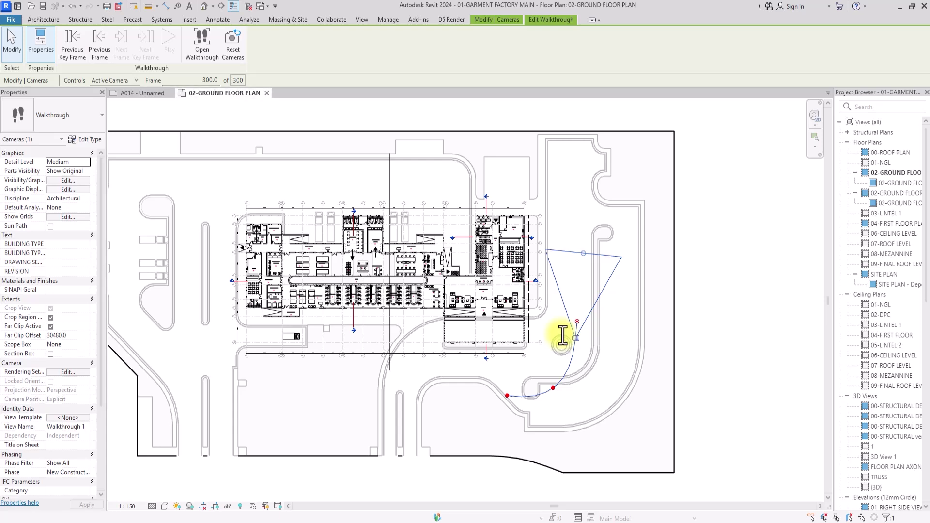
Step: Return the walkthrough camera to frame 0 and its first key frame
double_click(208, 81)
text(0)
key(Return)
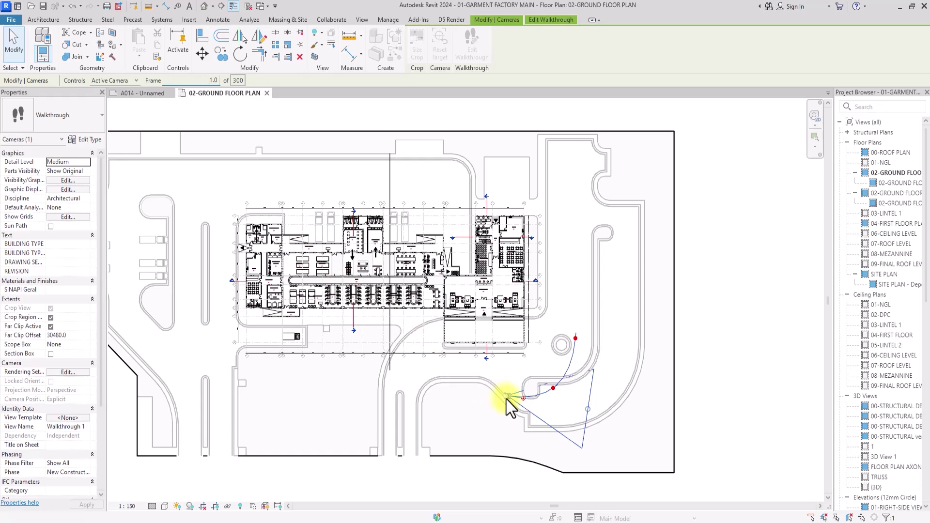
drag(507, 400, 514, 400)
scroll(514, 400, up, 5)
key(Escape)
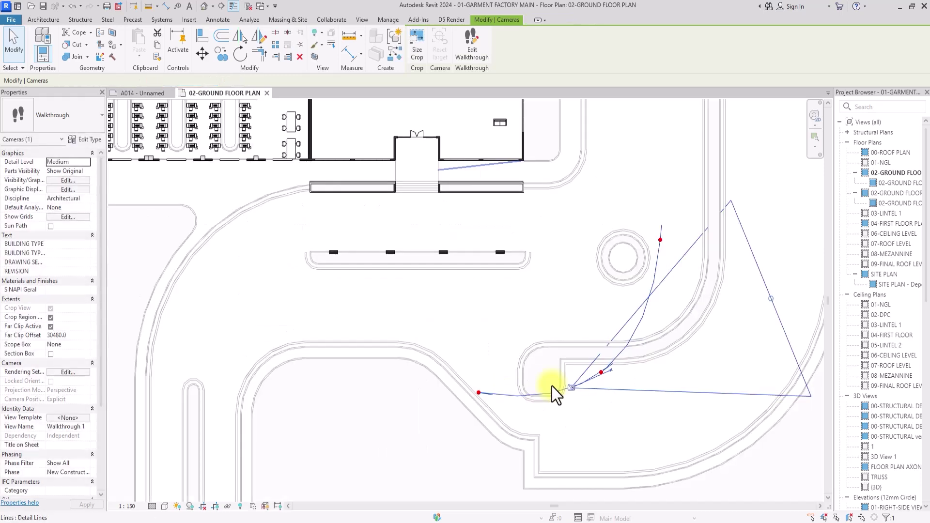
click(469, 46)
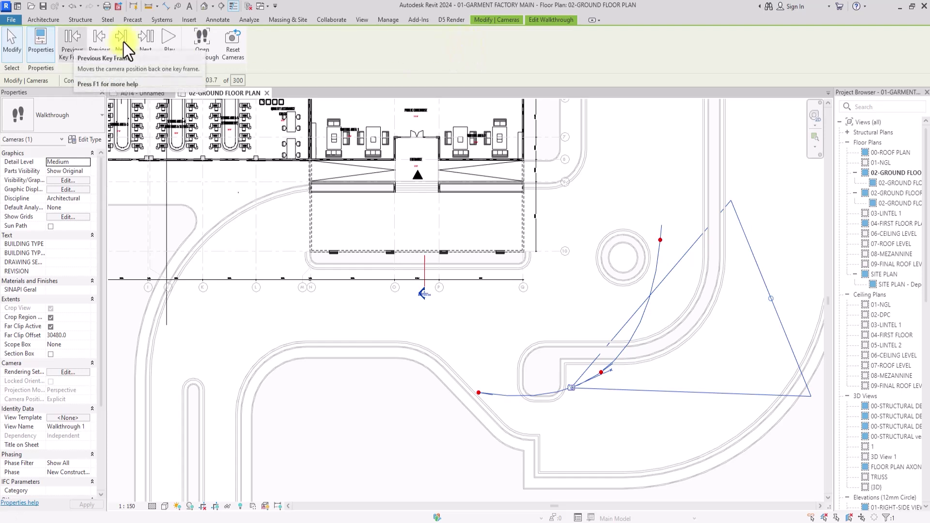
click(69, 42)
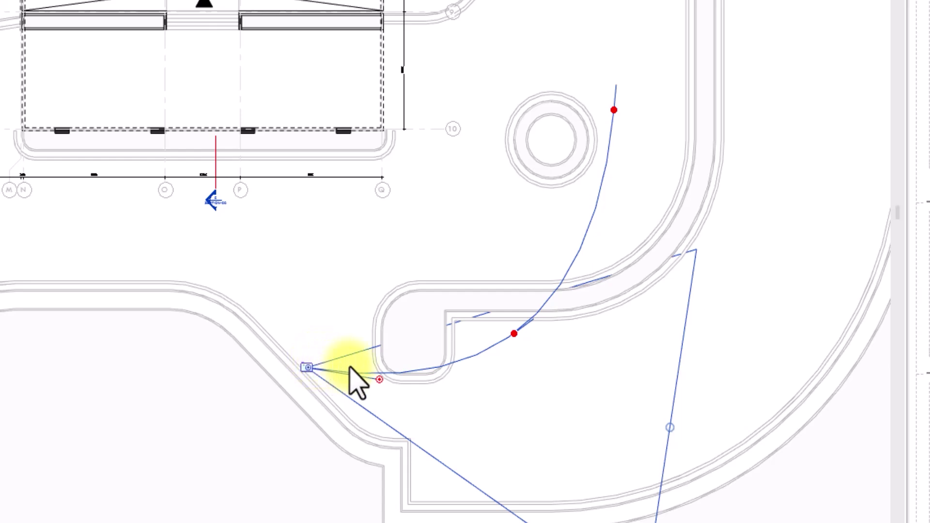
Step: Aim the first frame's camera target north-west toward the factory entrance
drag(380, 379, 263, 275)
scroll(263, 276, down, 5)
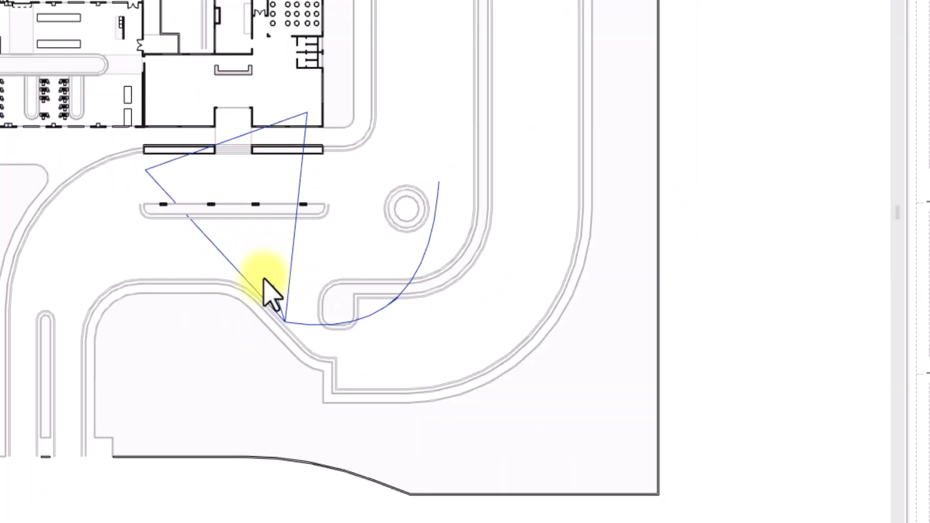
click(268, 290)
drag(244, 218, 161, 103)
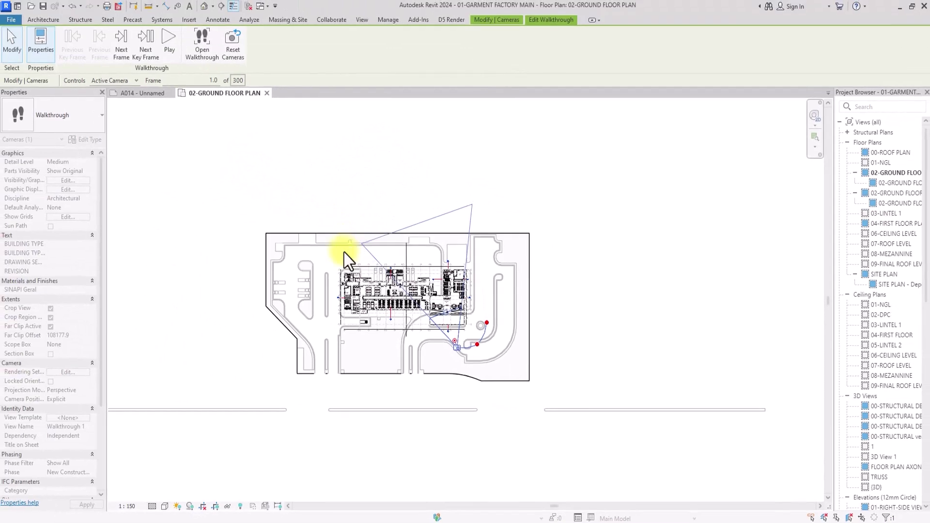
Step: Widen the first frame's view, then aim and widen the next key frame toward the building
scroll(344, 252, up, 6)
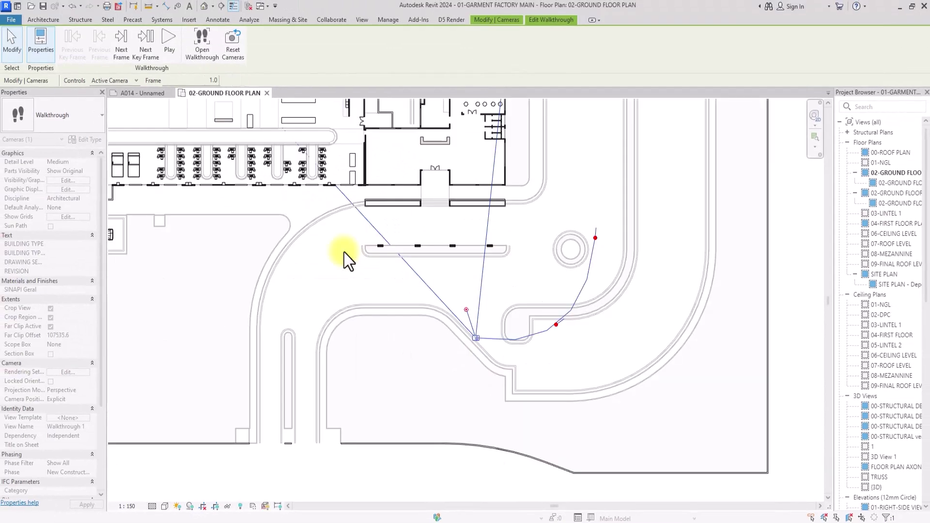
mouse_move(450, 295)
mouse_down()
mouse_move(457, 300)
mouse_move(446, 300)
mouse_up()
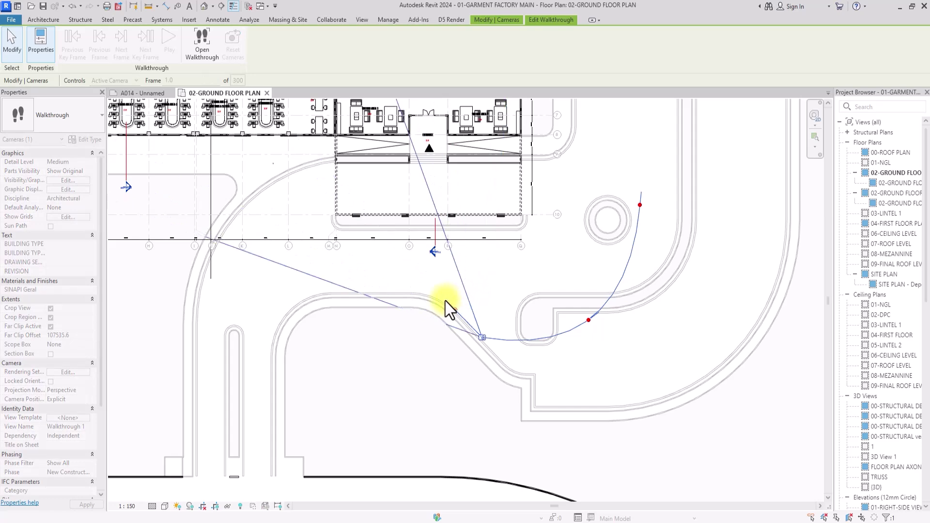
scroll(446, 300, down, 4)
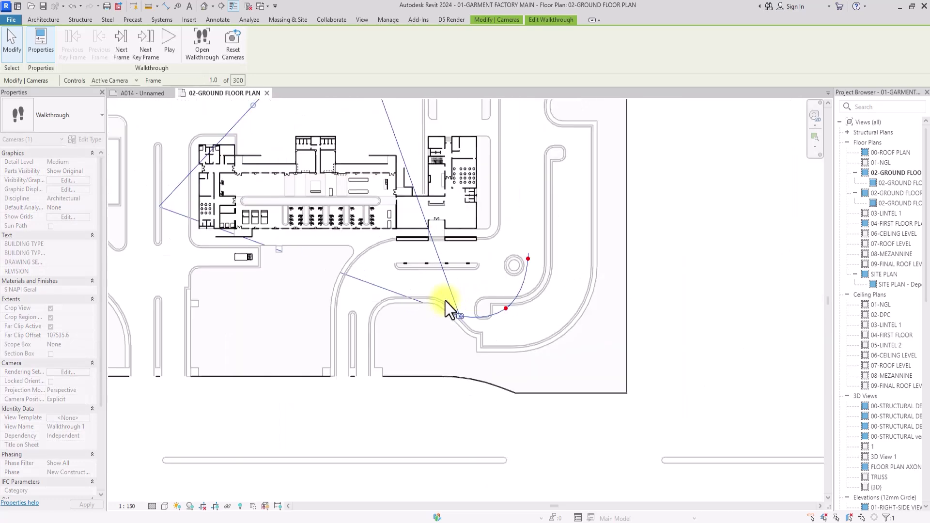
click(141, 48)
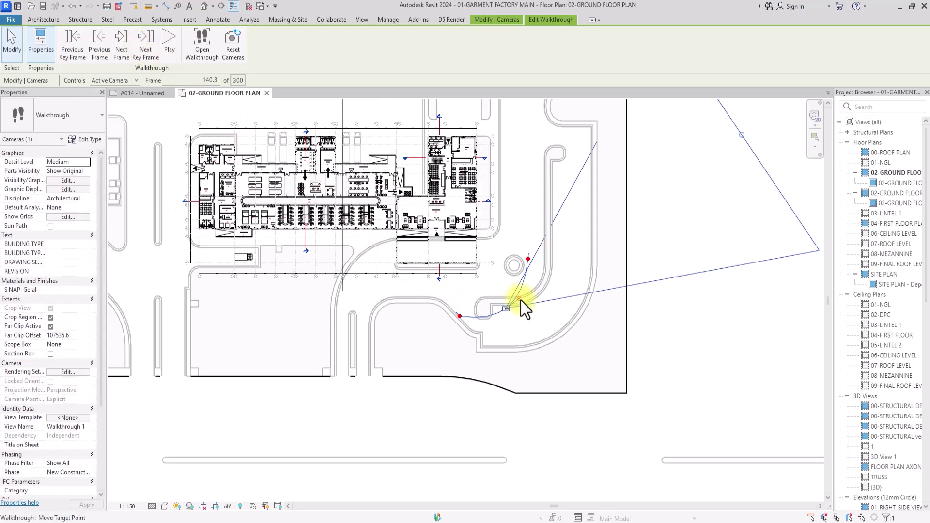
drag(522, 300, 436, 231)
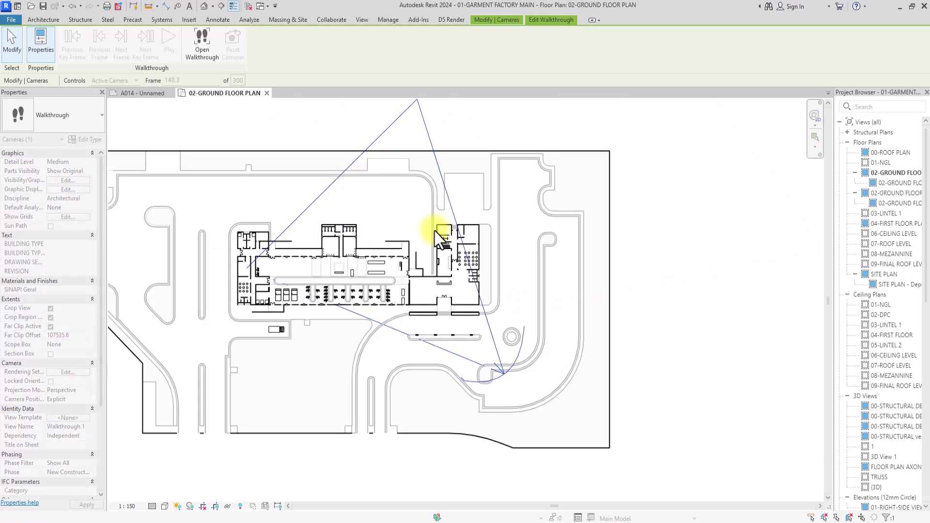
drag(278, 147, 130, 120)
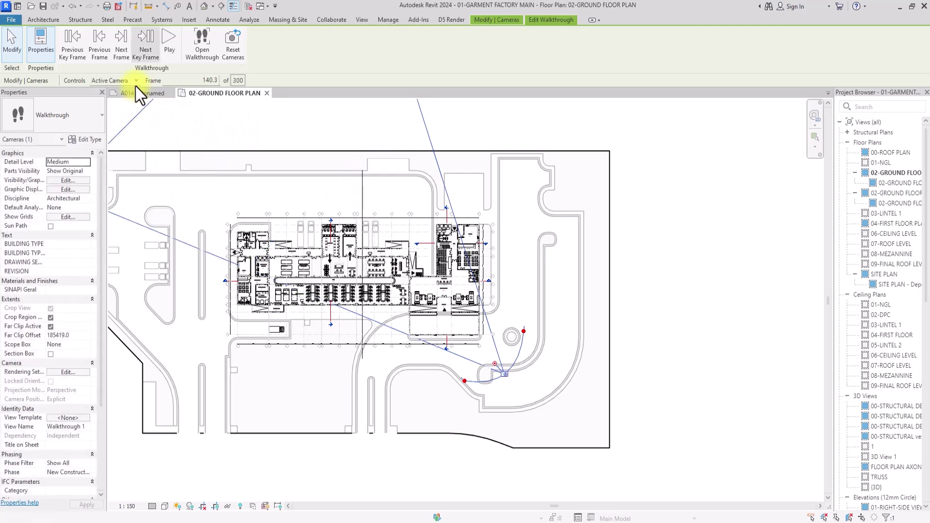
Step: Turn the final key frame's camera to face the factory and open the Walkthrough 1 perspective
click(141, 48)
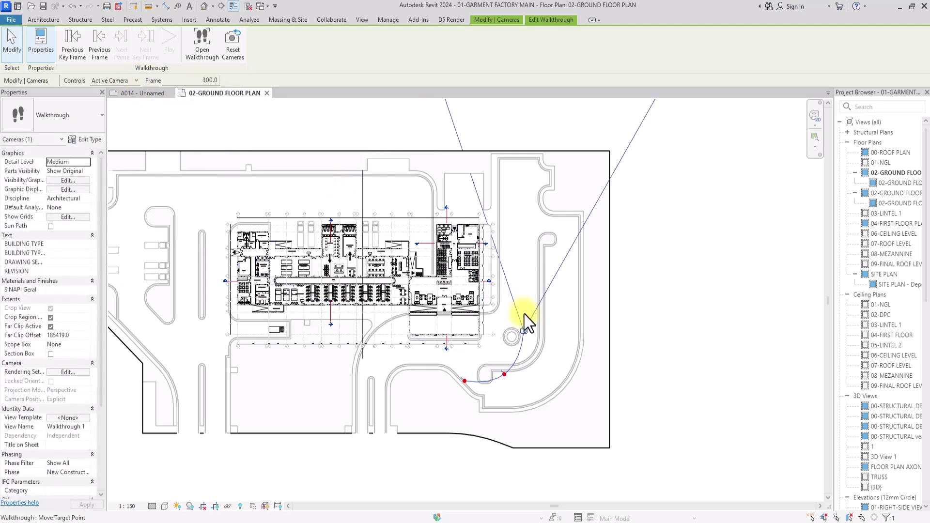
drag(524, 314, 263, 134)
scroll(326, 203, up, 1)
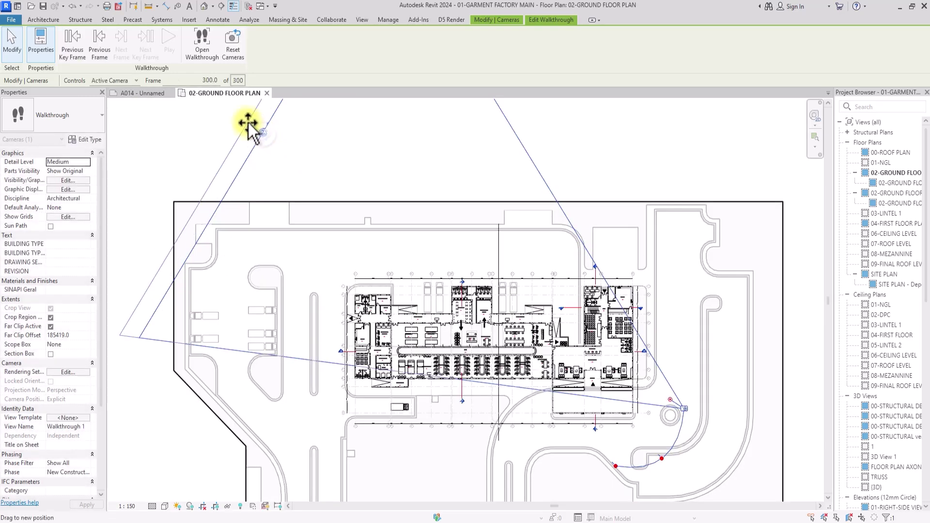
click(202, 50)
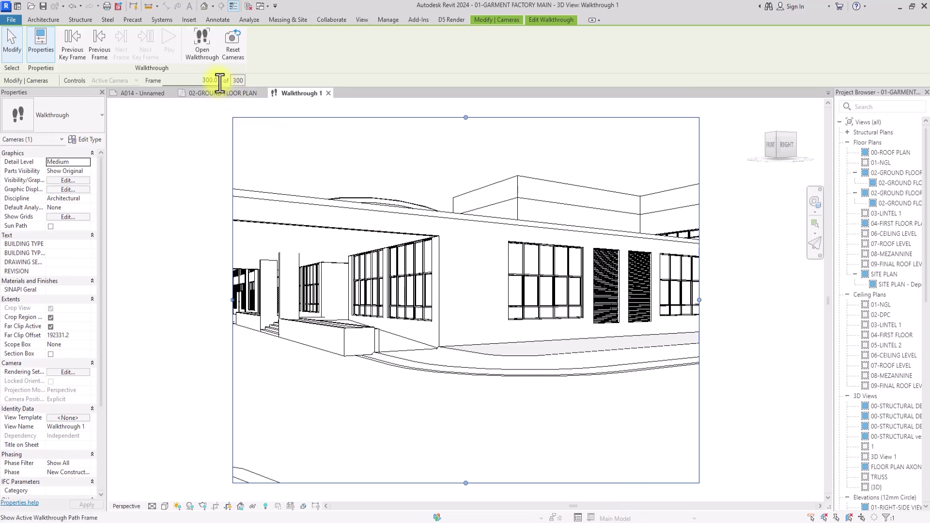
Step: Reset Walkthrough 1 to frame 1, reopen editing, and play it from the start
drag(220, 83, 186, 79)
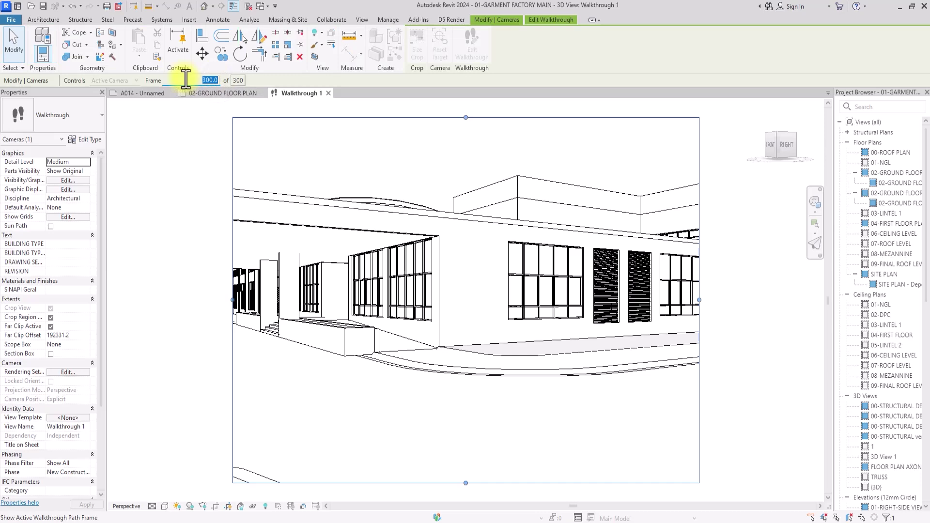
text(1)
key(Return)
click(421, 113)
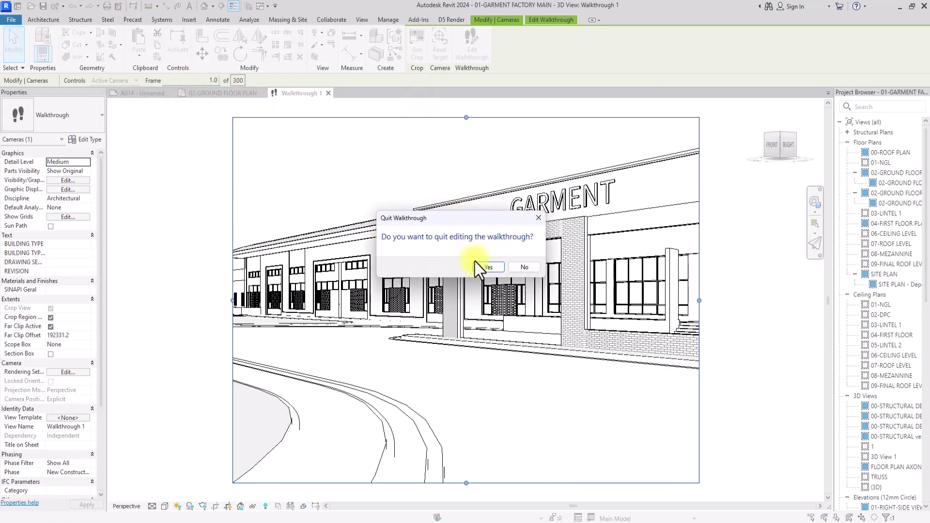
click(482, 265)
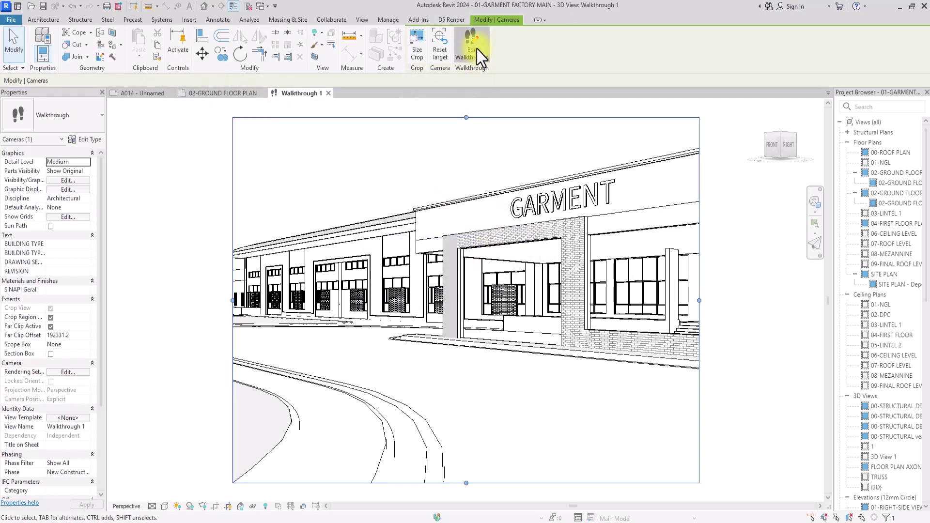
click(472, 46)
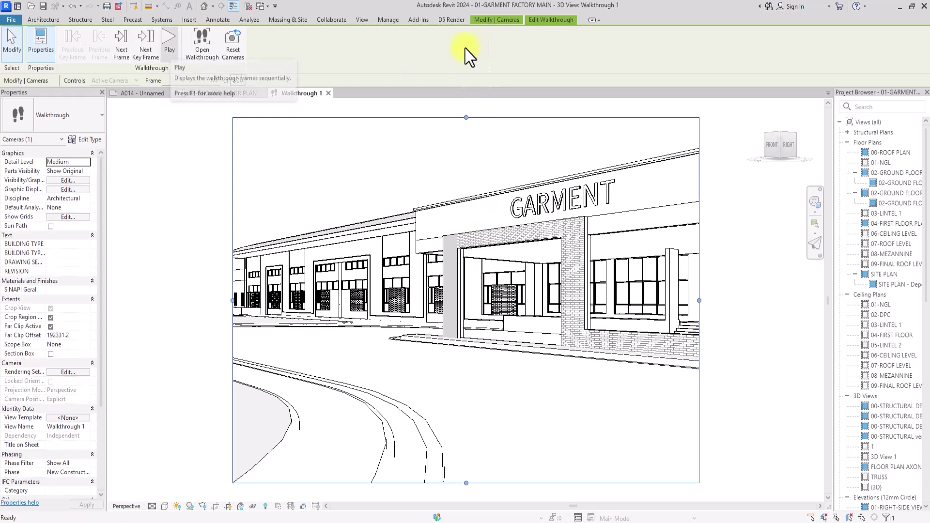
click(170, 37)
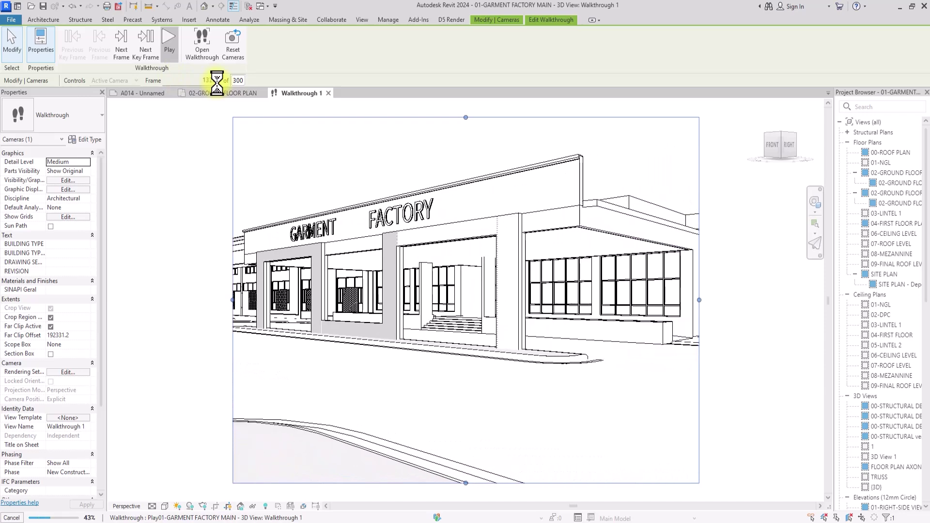
Step: Stop the walkthrough preview so it returns to frame 1 of 300
key(Escape)
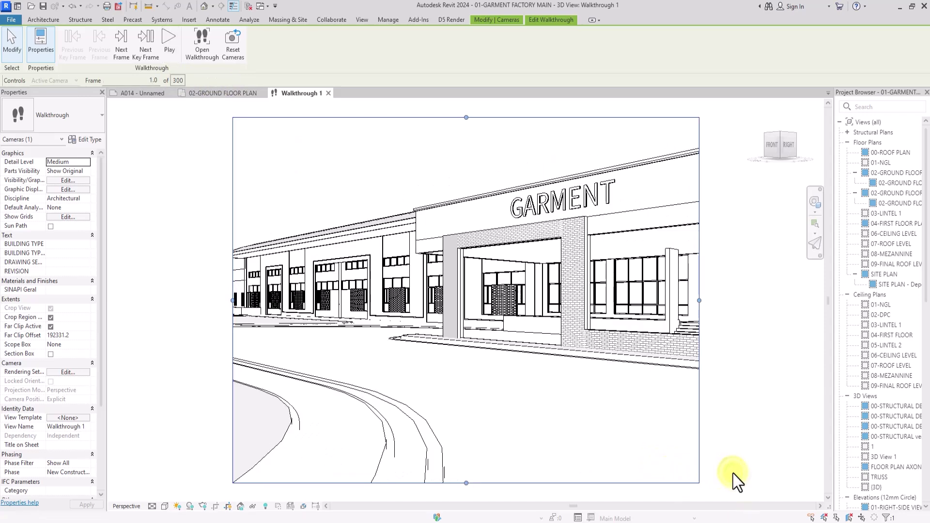
Step: Change the 300-frame walkthrough's frame rate from 15 to 30 frames per second
click(178, 81)
double_click(532, 199)
text(30)
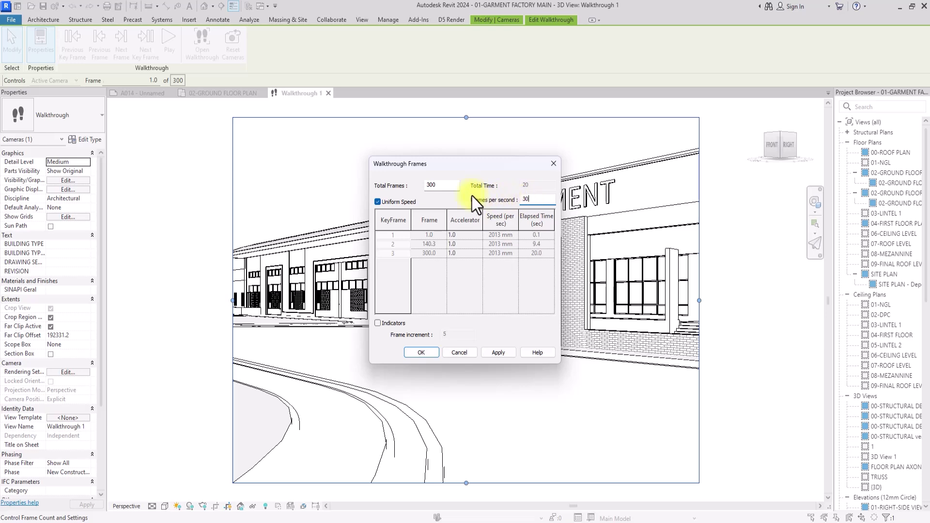
click(421, 352)
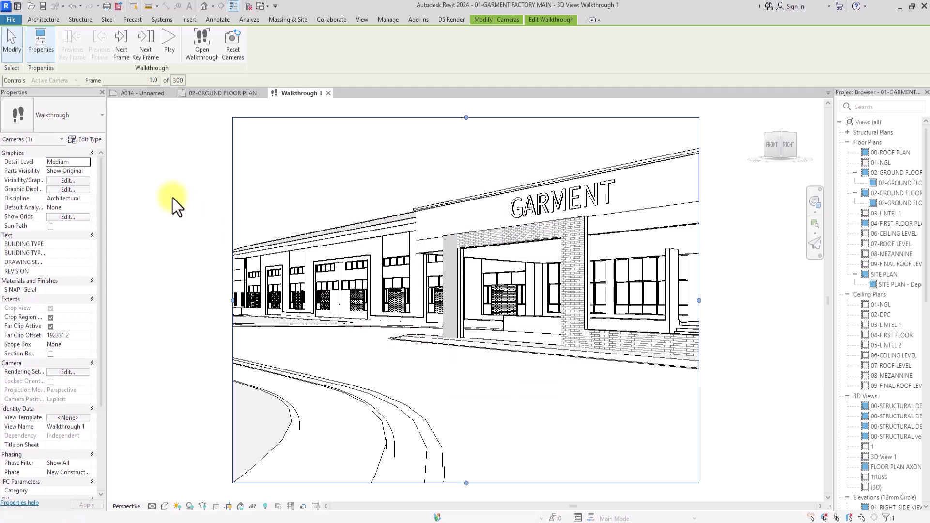
click(203, 507)
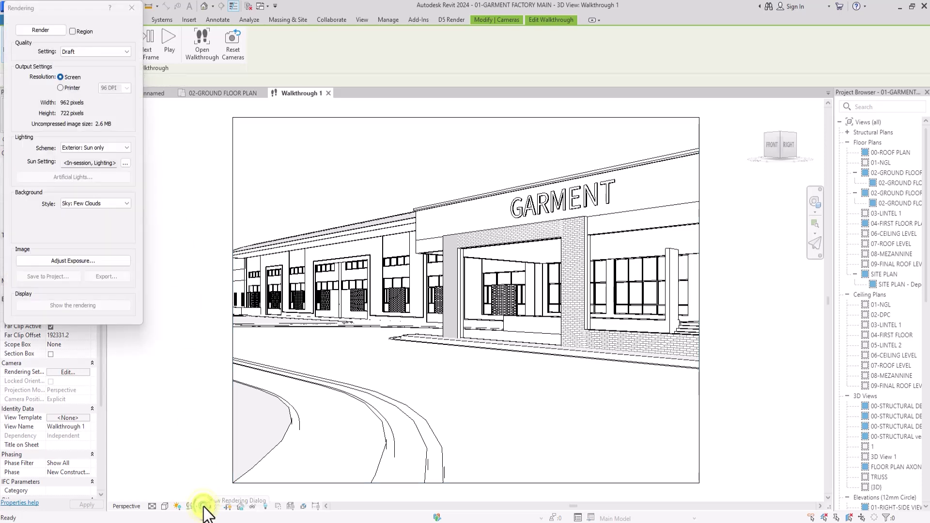
click(135, 12)
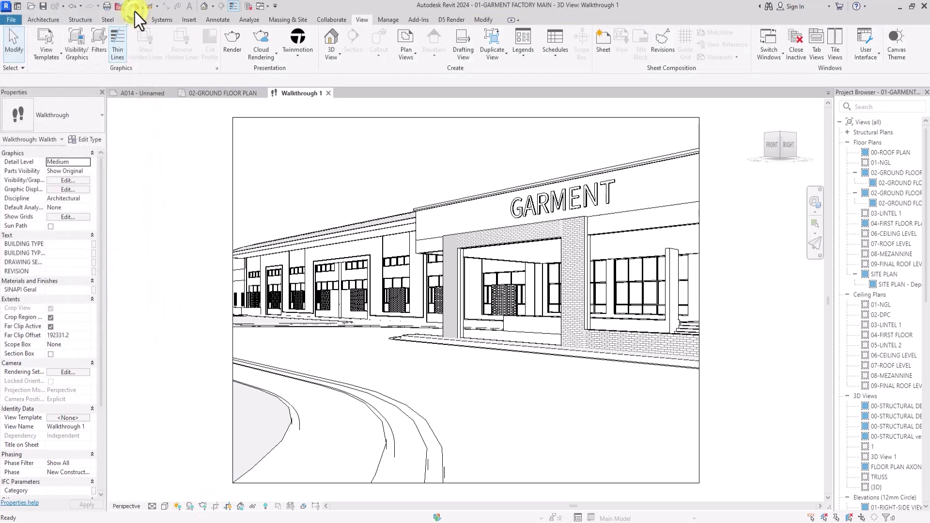
Step: Start exporting the walkthrough via File > Export > Images and Animations > Walkthrough
click(9, 19)
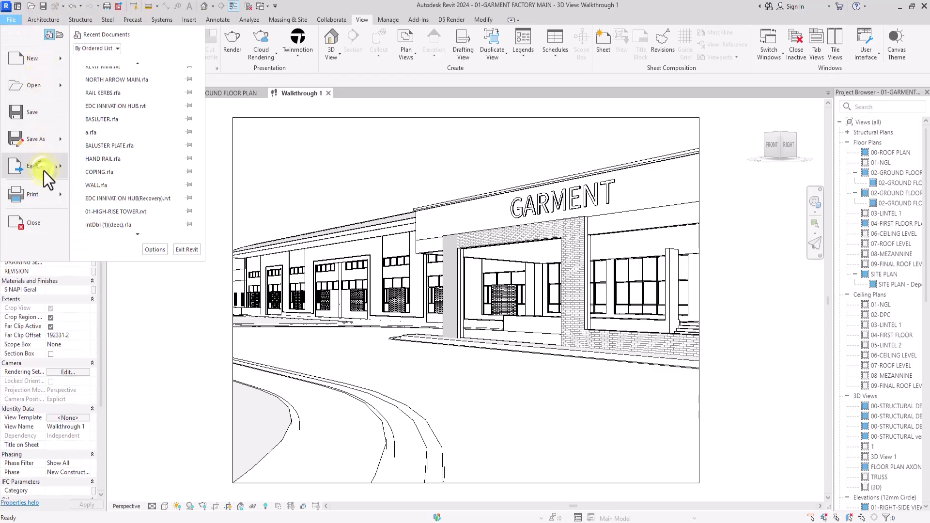
mouse_move(43, 170)
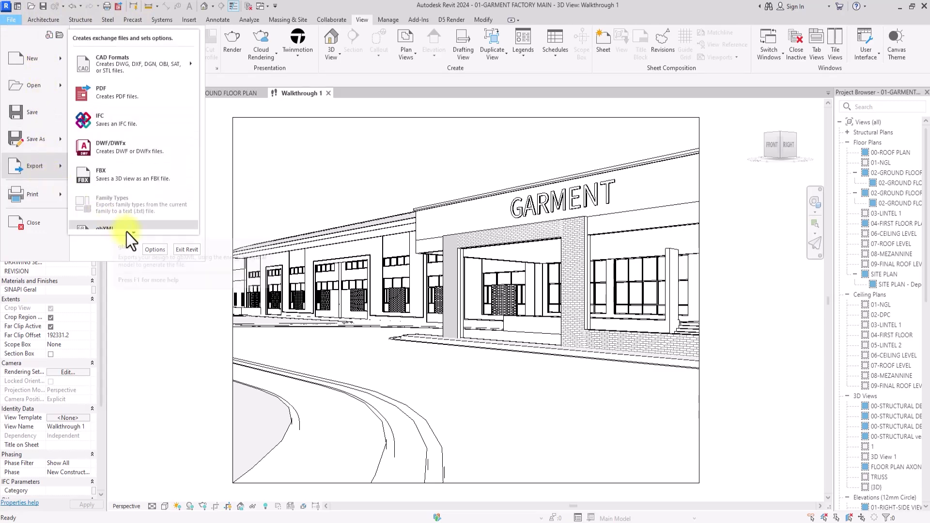
scroll(126, 231, down, 3)
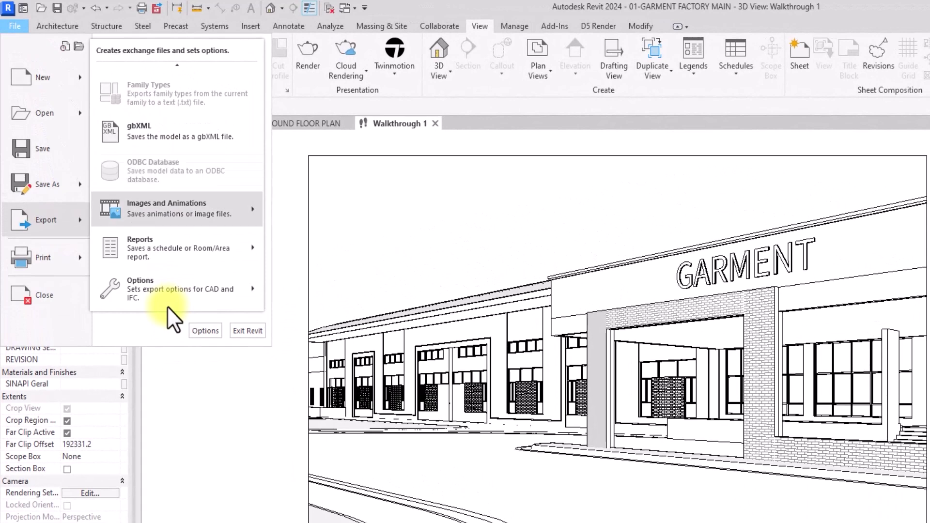
mouse_move(258, 210)
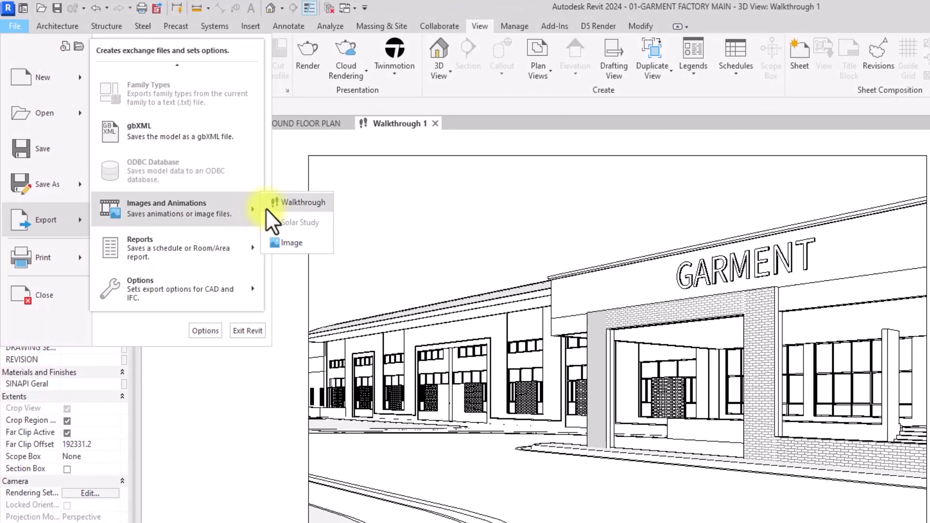
click(290, 203)
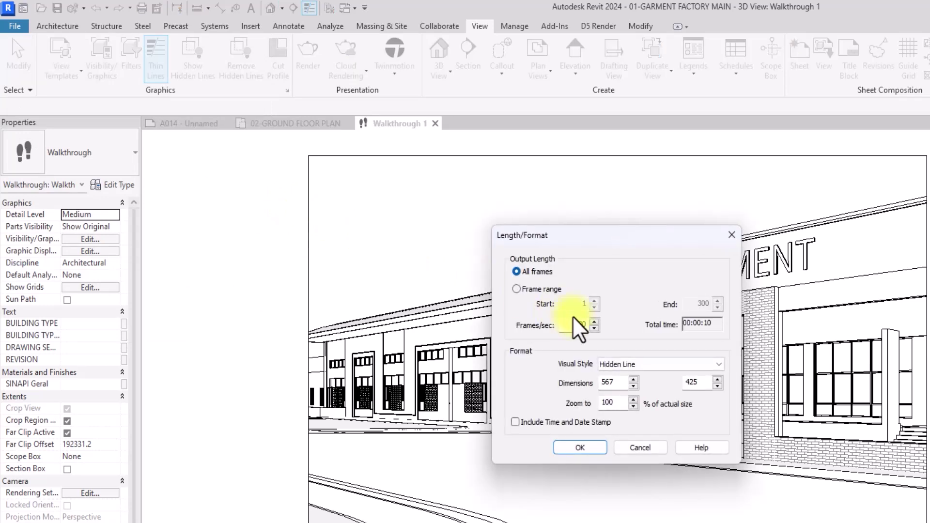
Step: Export Walkthrough 1 in Rendering visual style at 2000 × 1500 and accept the settings
key(Tab)
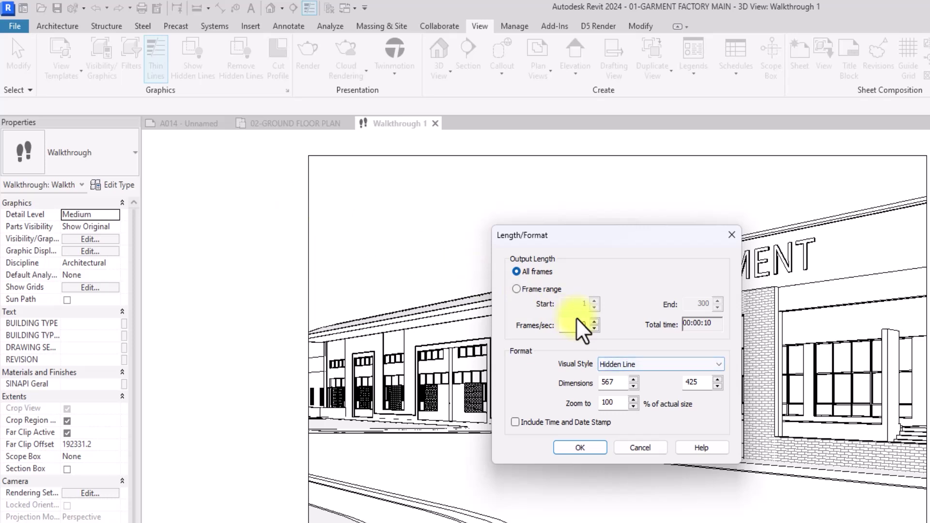
click(654, 364)
click(617, 446)
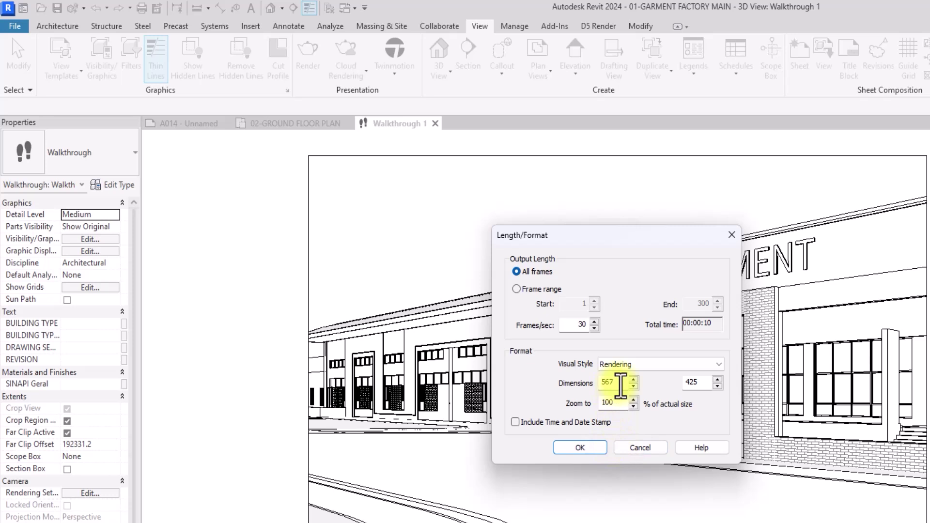
drag(621, 383, 564, 381)
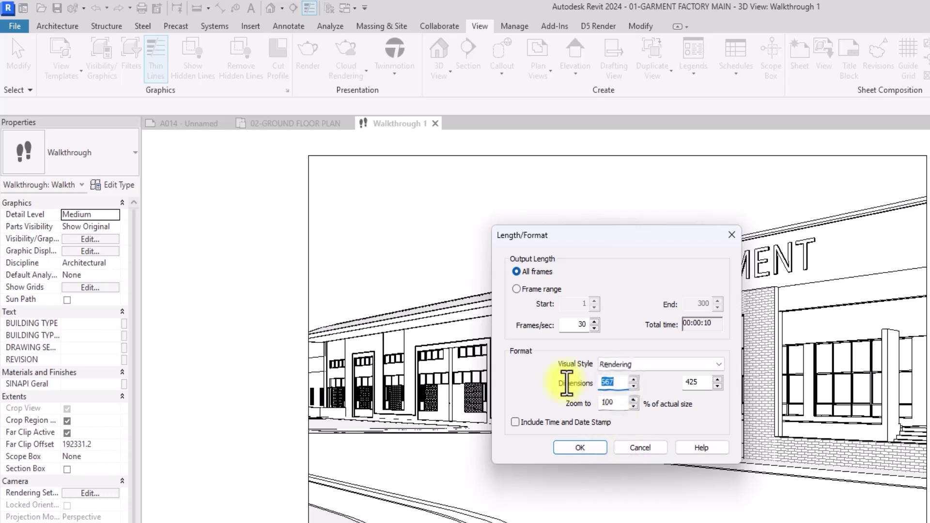
text(2000)
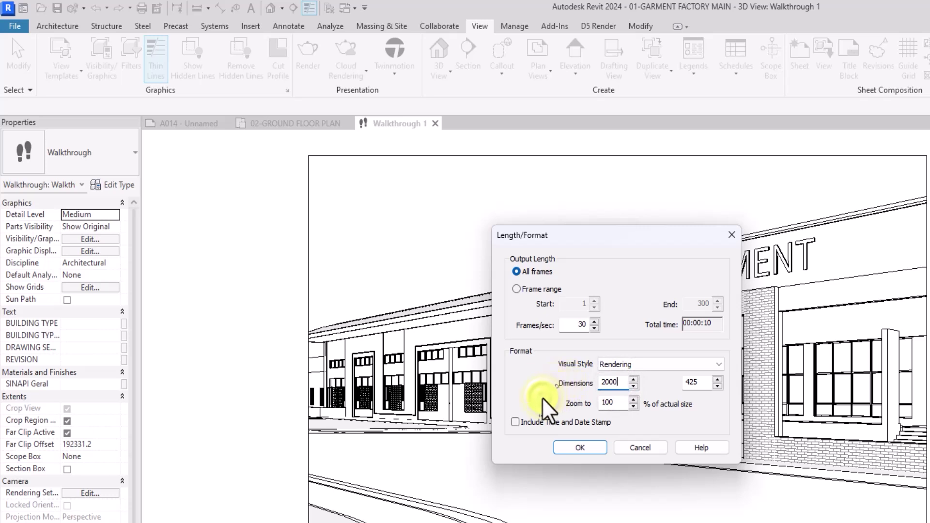
click(697, 383)
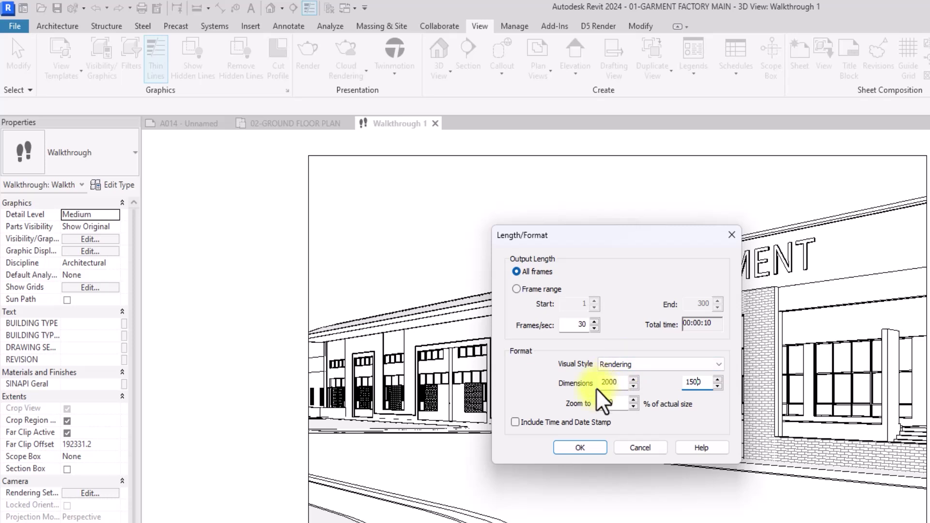
click(585, 449)
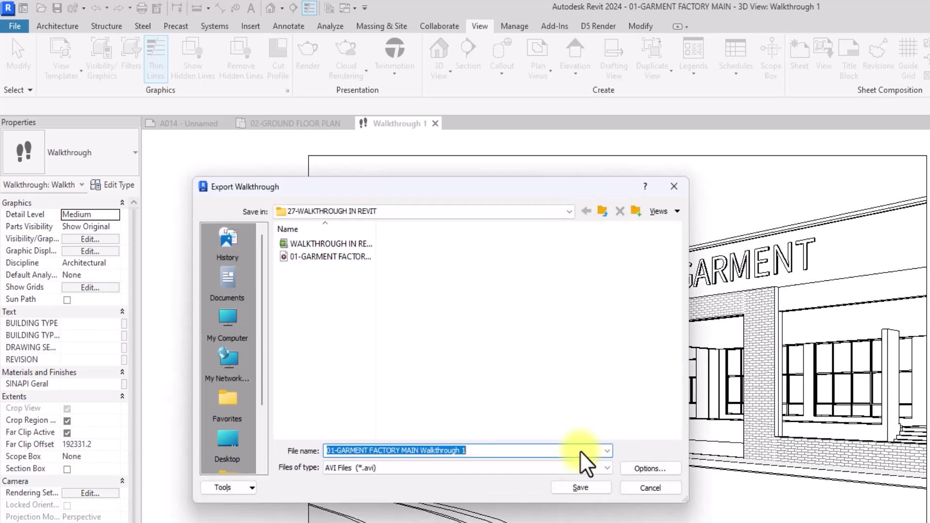
Step: Save the export as an AVI file named 'REVIT WALK THROUGH' in 27-WALKTHROUGH IN REVIT
click(494, 470)
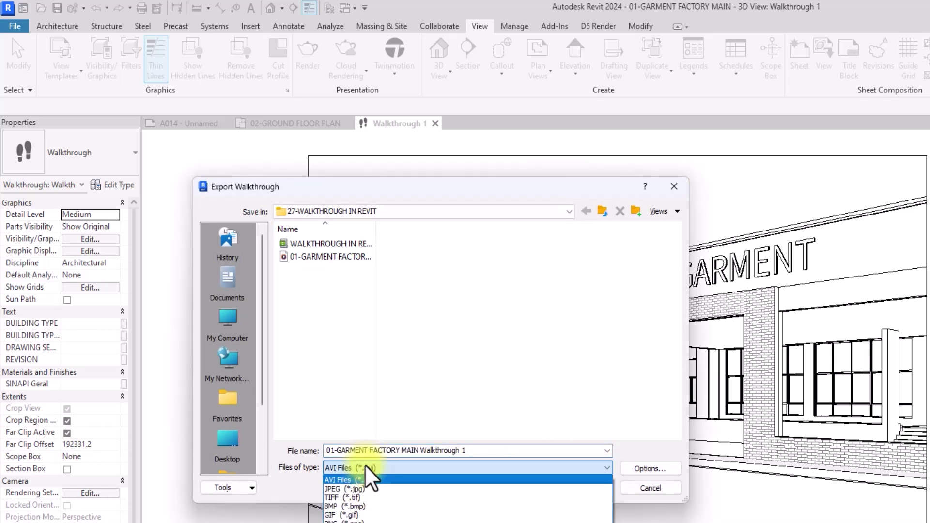
click(361, 480)
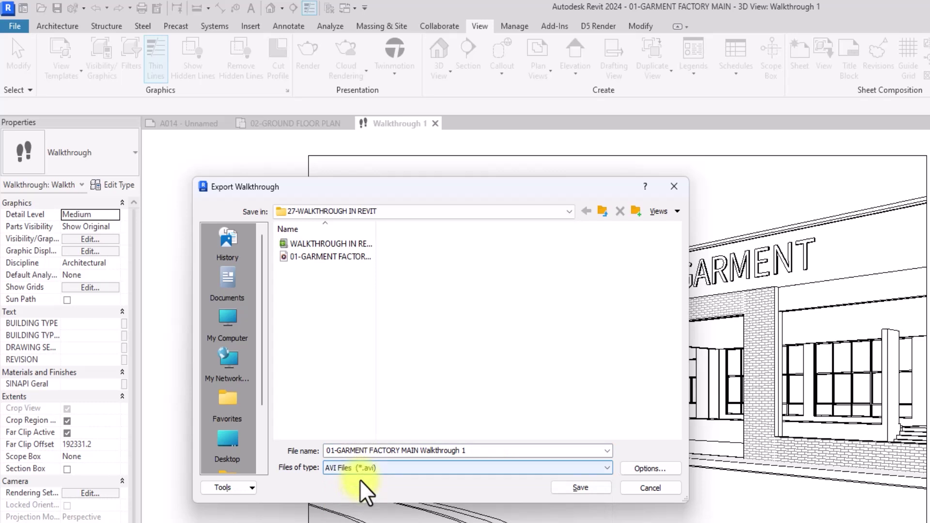
click(469, 470)
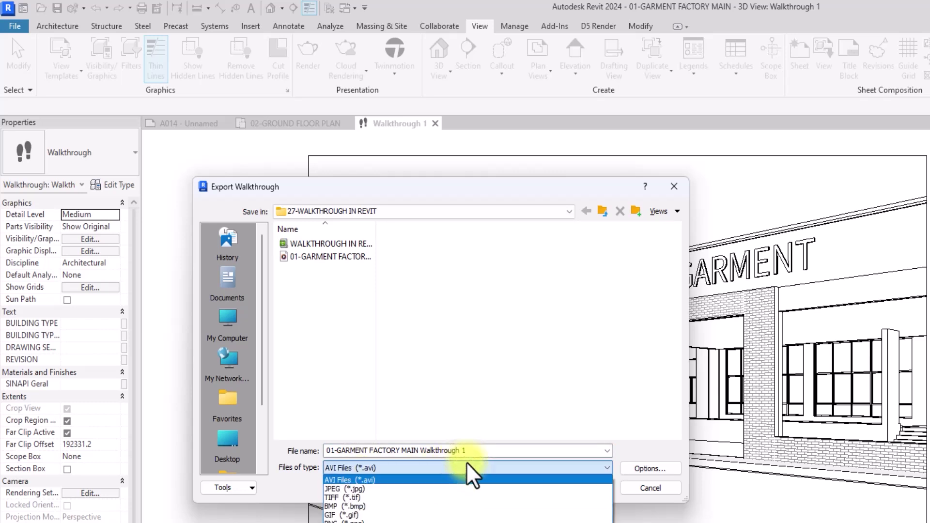
click(469, 480)
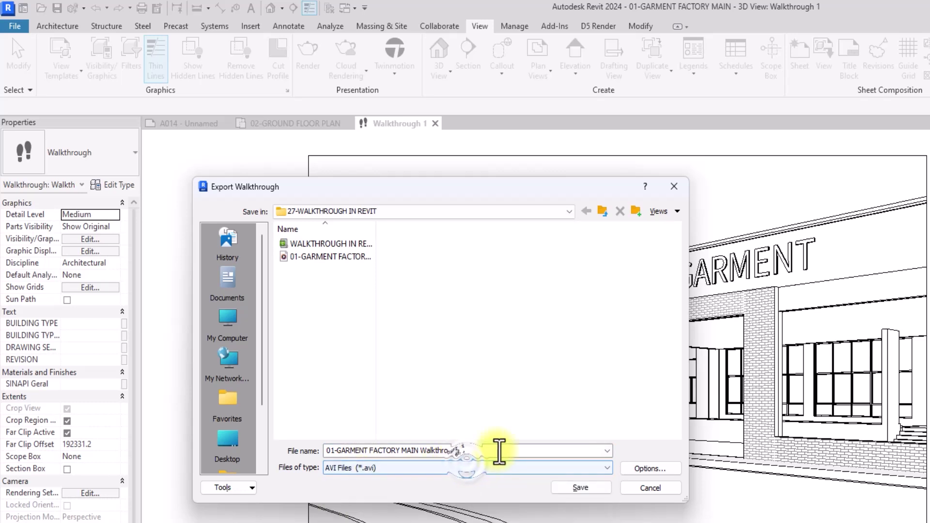
click(499, 450)
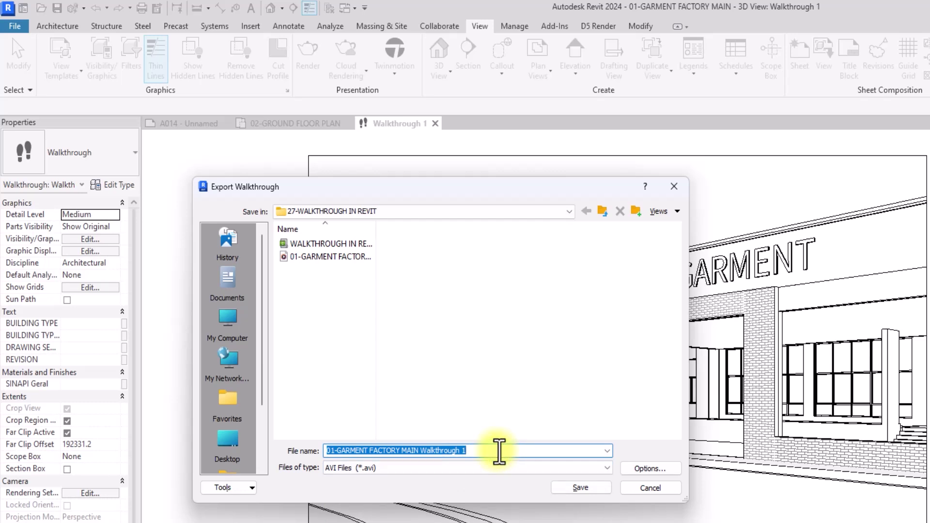
text(ANI)
key(BackSpace)
key(BackSpace)
key(BackSpace)
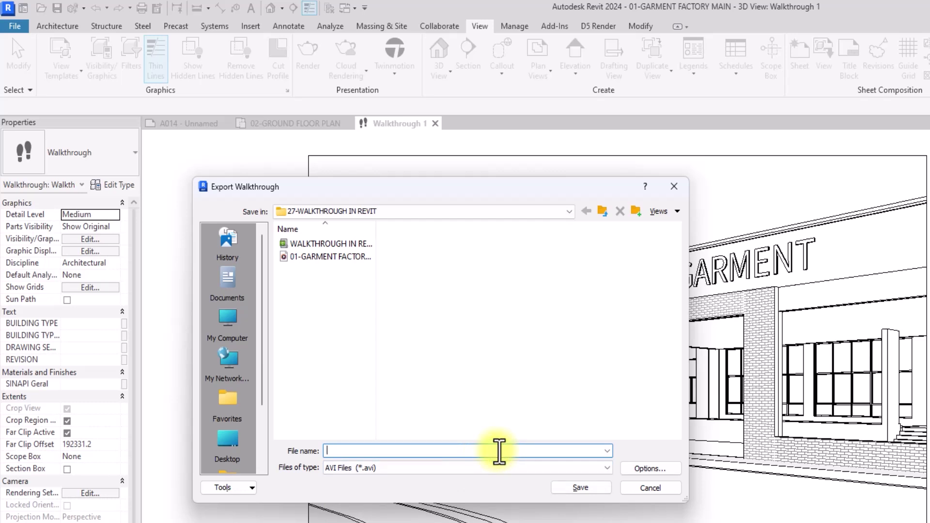
text(REVIT WALK THROUGH)
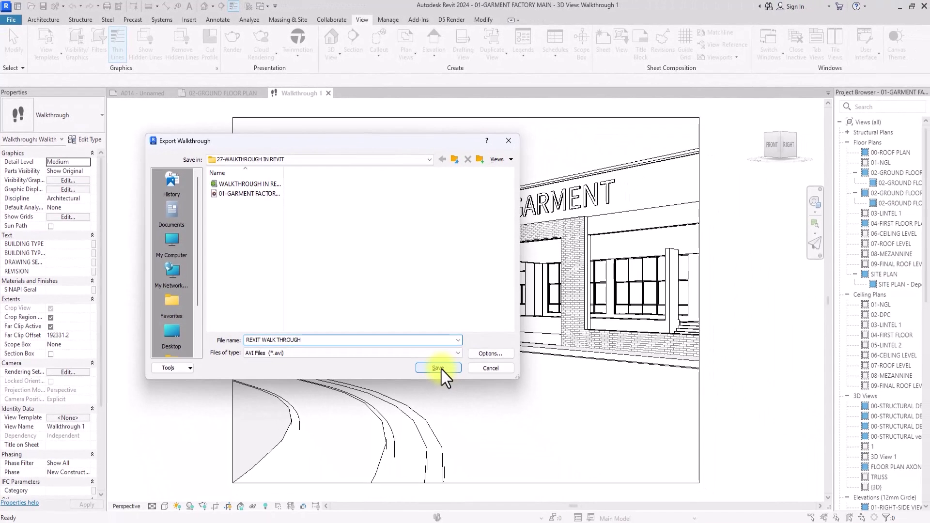
click(459, 385)
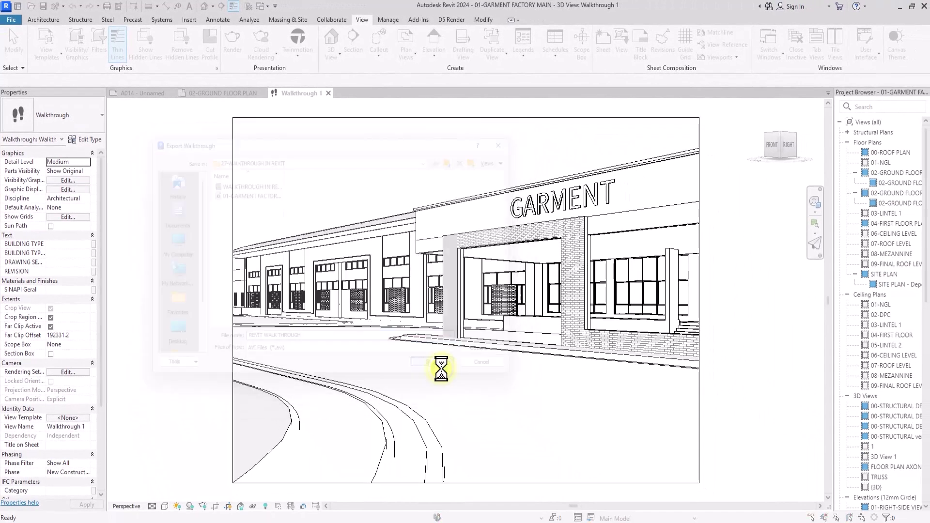
Step: Render the walkthrough AVI with Full Frames (Uncompressed) video compression
key(Return)
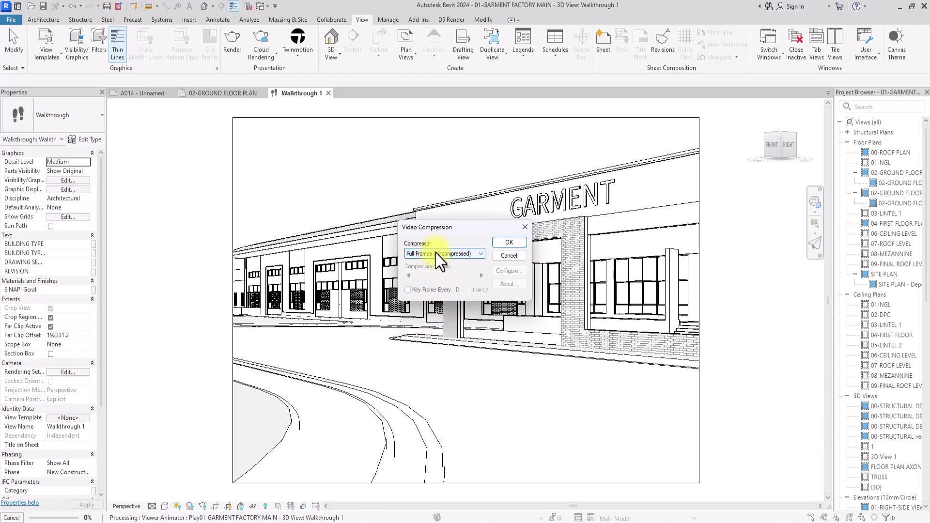
click(507, 244)
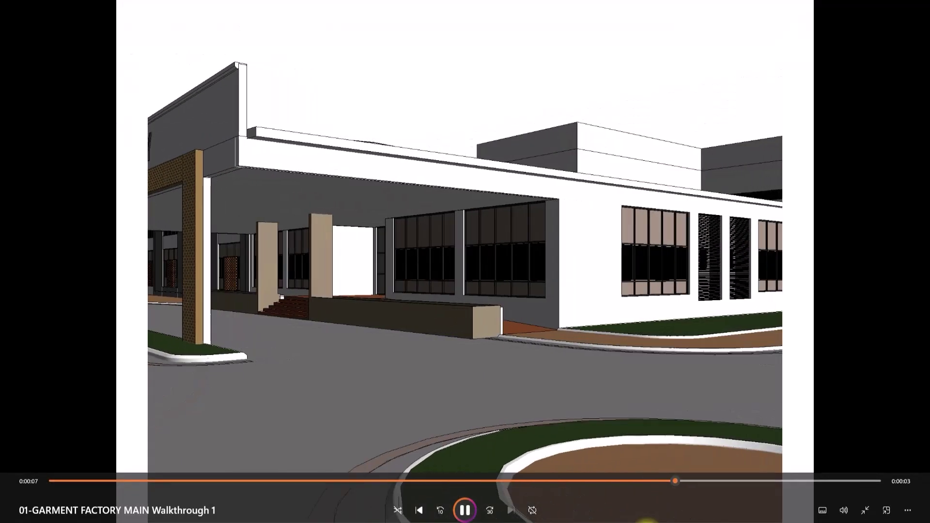
Step: Replay the garment factory walkthrough video from the start and pause it at 0:00:02
click(80, 481)
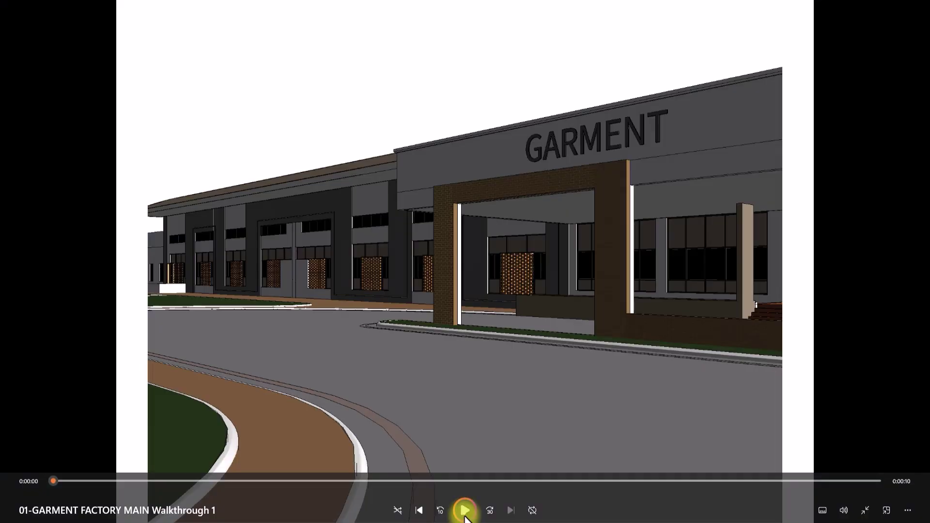
click(464, 511)
click(463, 514)
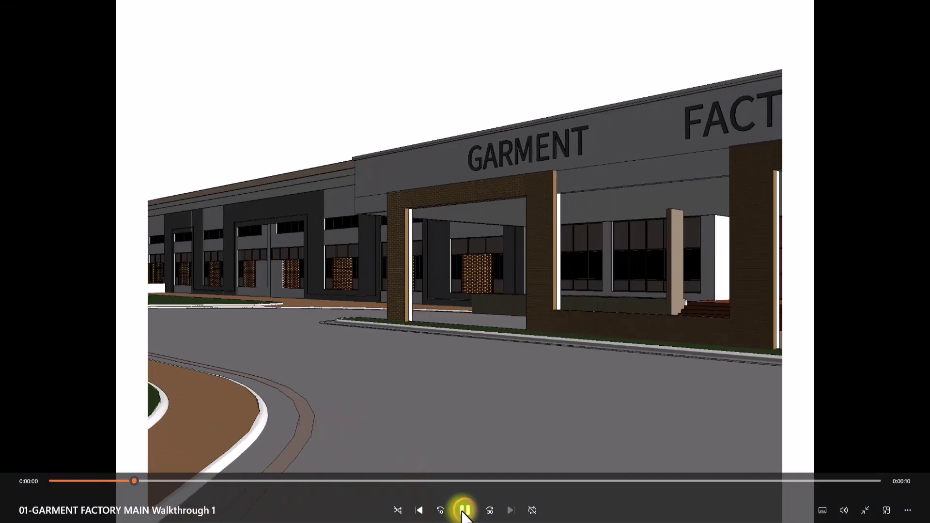
click(463, 513)
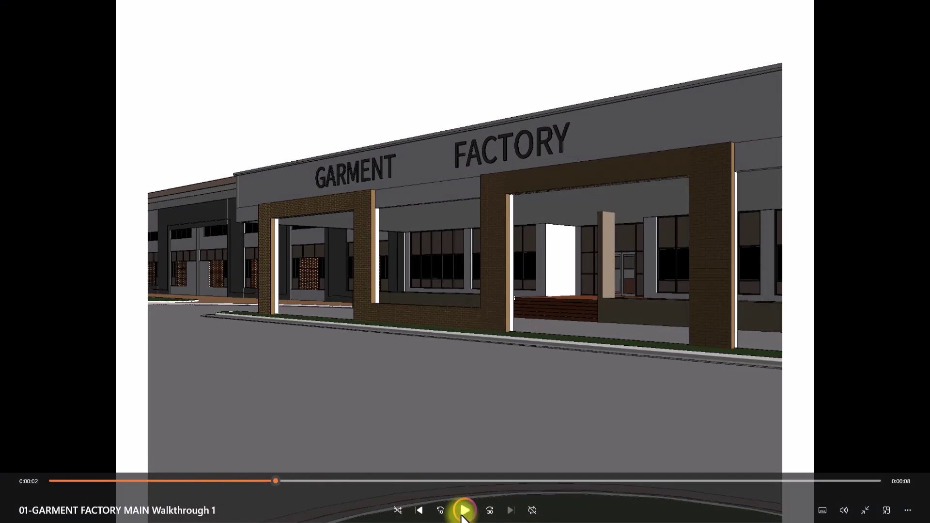